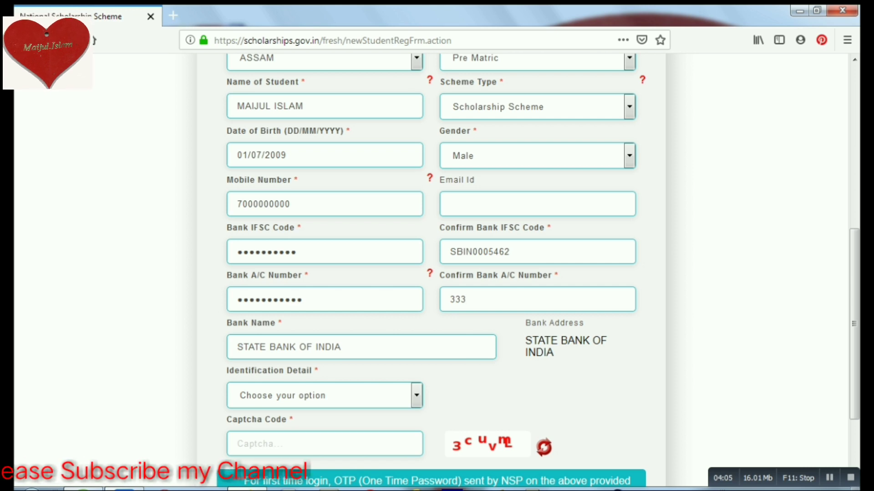
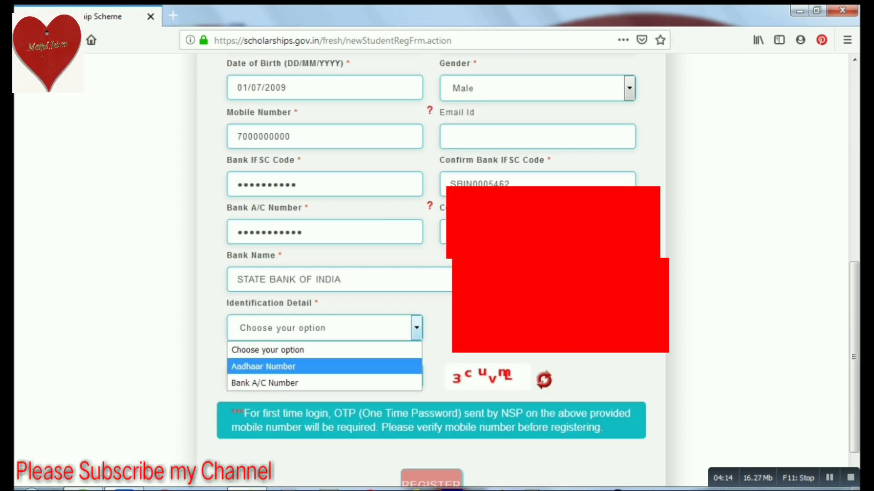
Finish the confirmed bank account number and open the Identification Detail options.
{"action": "key", "text": "Down"}
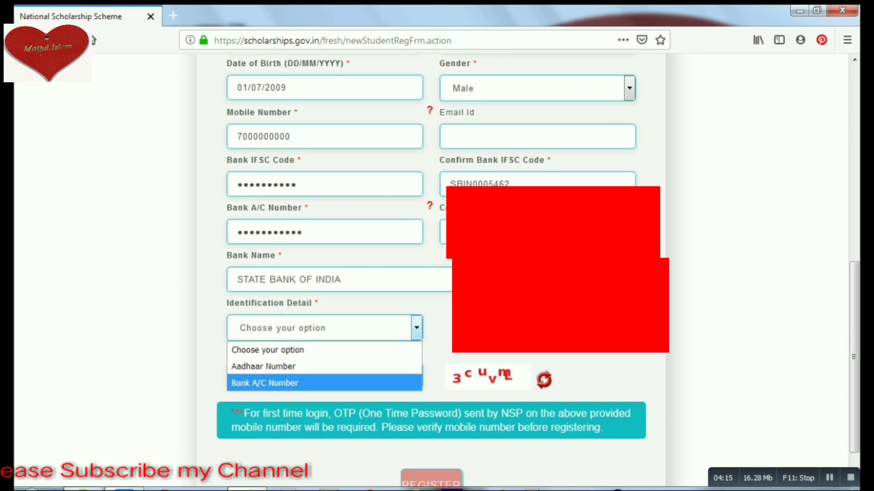
Pick Bank A/C Number as identification, attach img20190711_12162021 copy.jpg for passbook and EID, and enter the captcha.
{"action": "key", "text": "Return"}
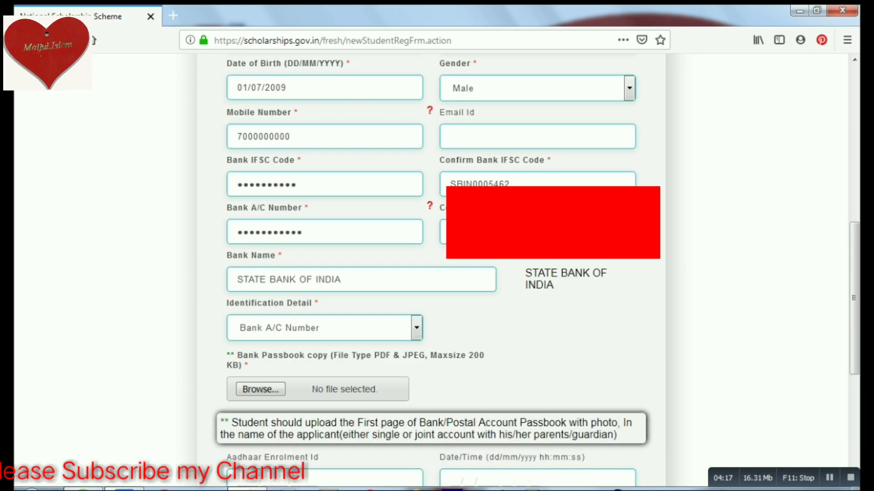
{"action": "scroll", "coordinate": [437, 273], "scroll_direction": "down", "scroll_amount": 5}
{"action": "key", "text": "Return"}
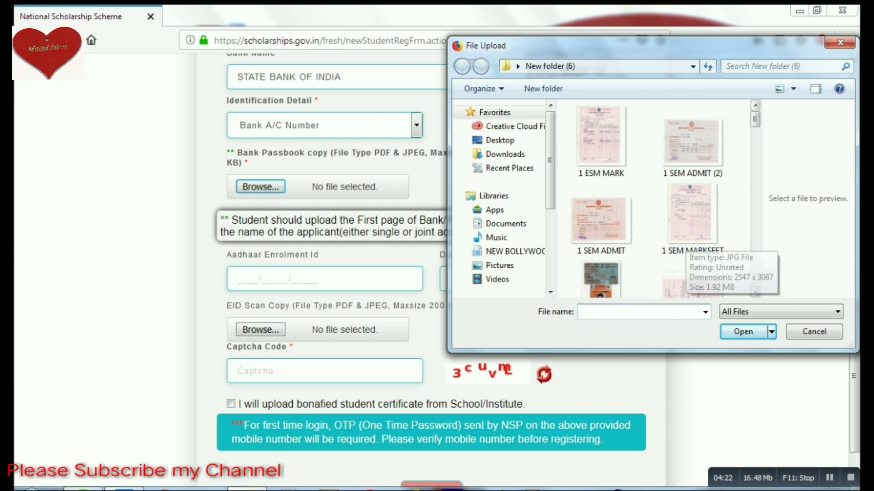
{"action": "scroll", "coordinate": [658, 196], "scroll_direction": "down", "scroll_amount": 5}
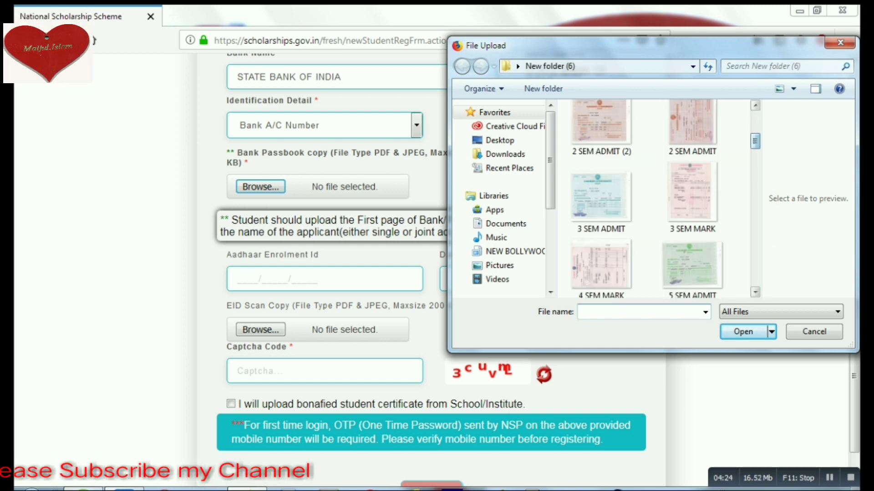
{"action": "scroll", "coordinate": [659, 196], "scroll_direction": "down", "scroll_amount": 10}
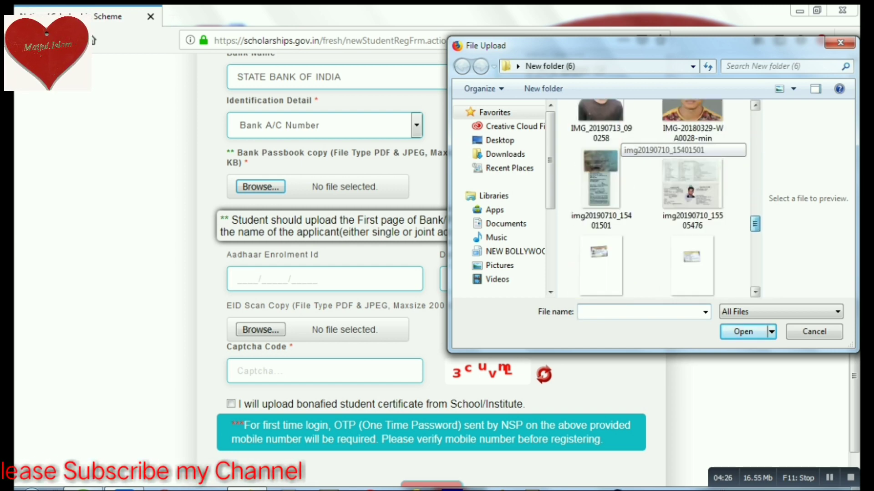
{"action": "scroll", "coordinate": [659, 196], "scroll_direction": "down", "scroll_amount": 5}
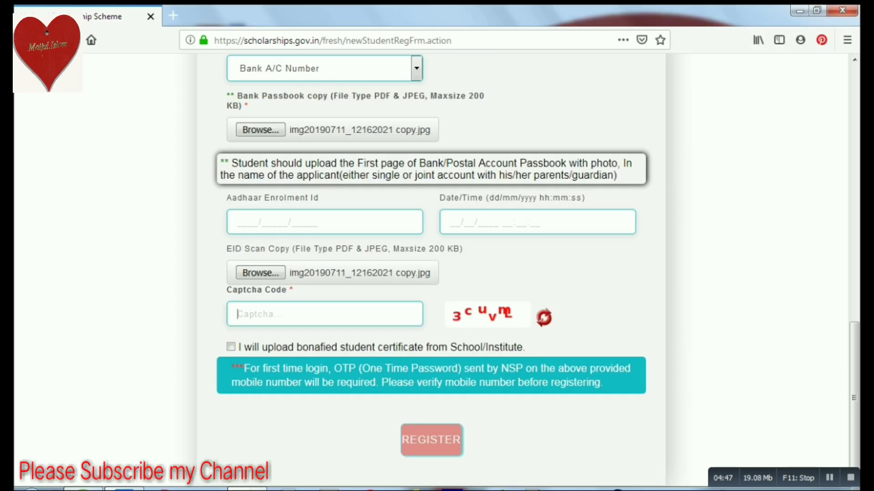
{"action": "type", "text": "3"}
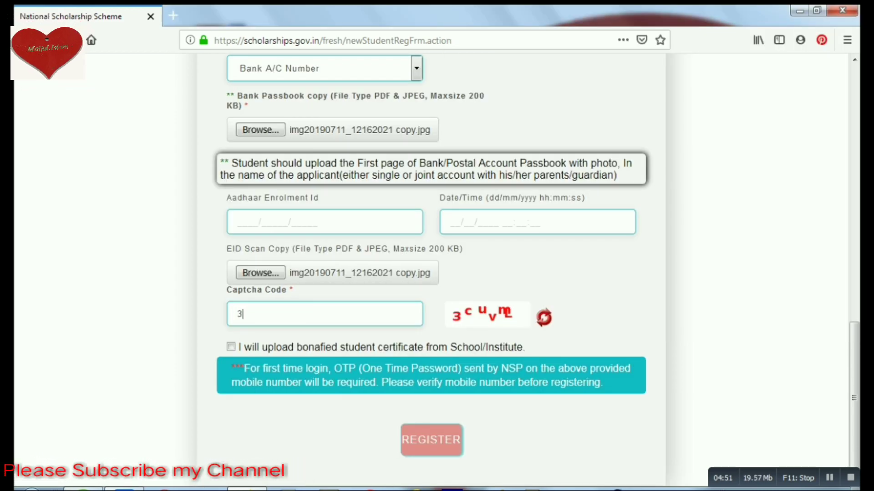
{"action": "type", "text": "cu"}
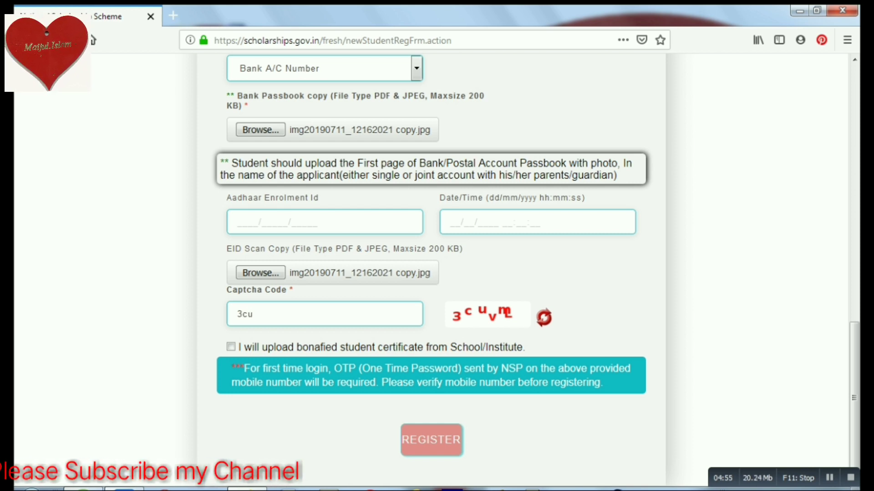
{"action": "type", "text": "v"}
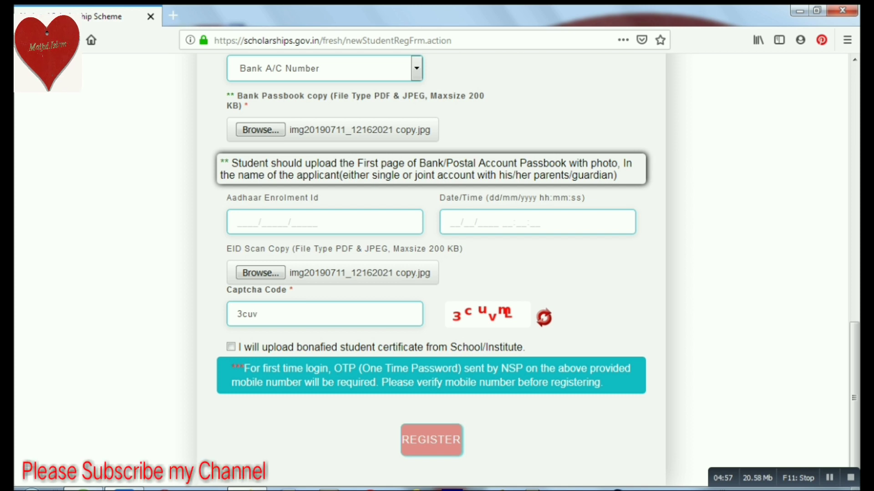
{"action": "type", "text": "mL"}
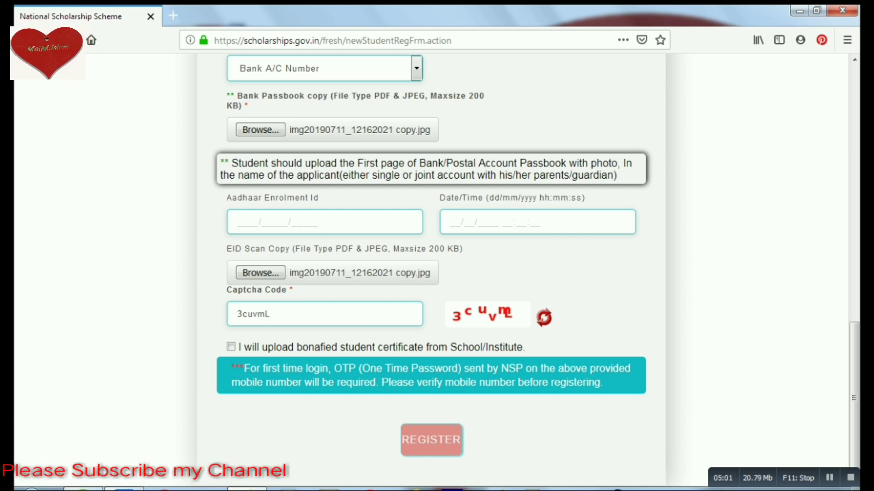
Agree to upload the bonafide certificate later, then log in with the Application Id and password.
{"action": "left_click", "coordinate": [231, 348]}
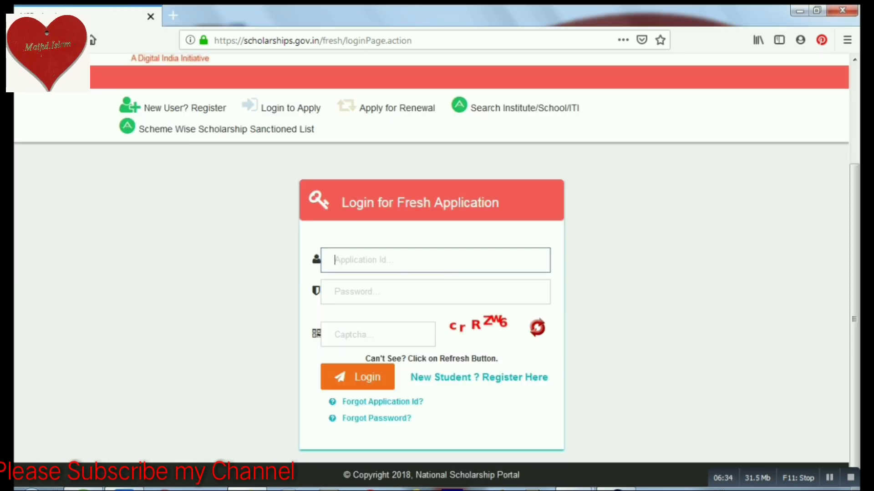
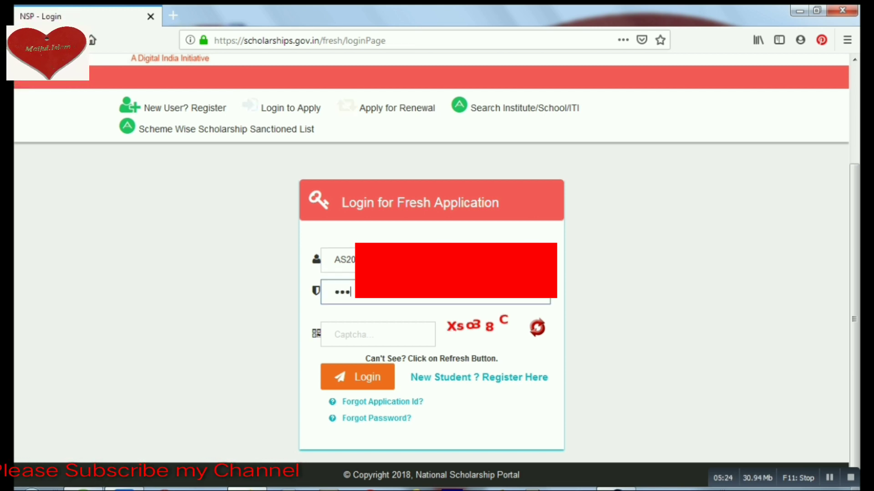
{"action": "type", "text": "***"}
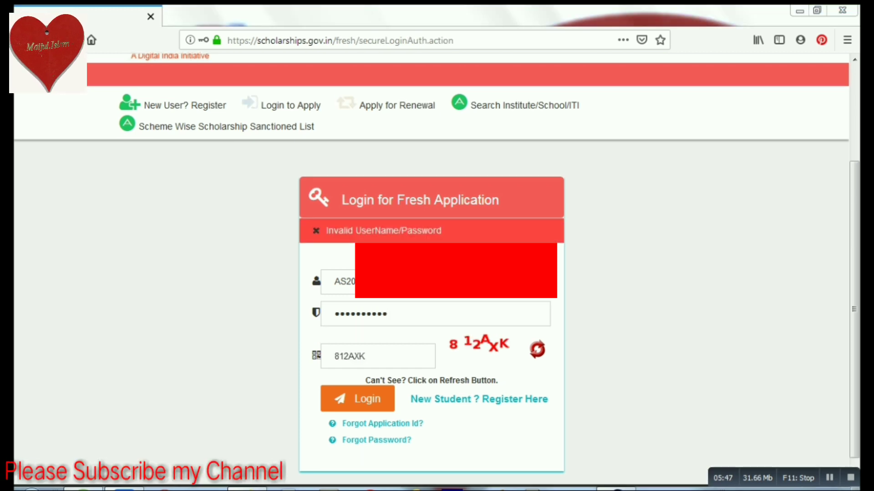
{"action": "key", "text": "ctrl+v"}
{"action": "key", "text": "Return"}
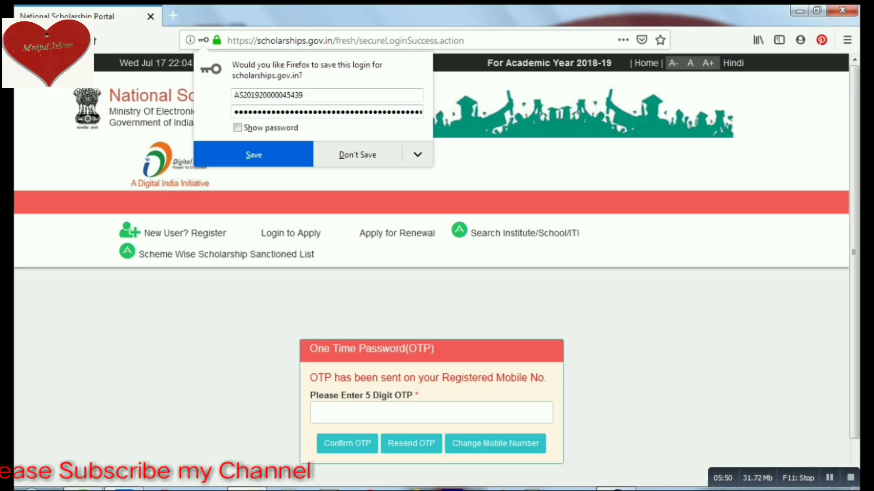
Dismiss the save-login prompt and submit the one-time password for verification.
{"action": "left_click", "coordinate": [431, 412]}
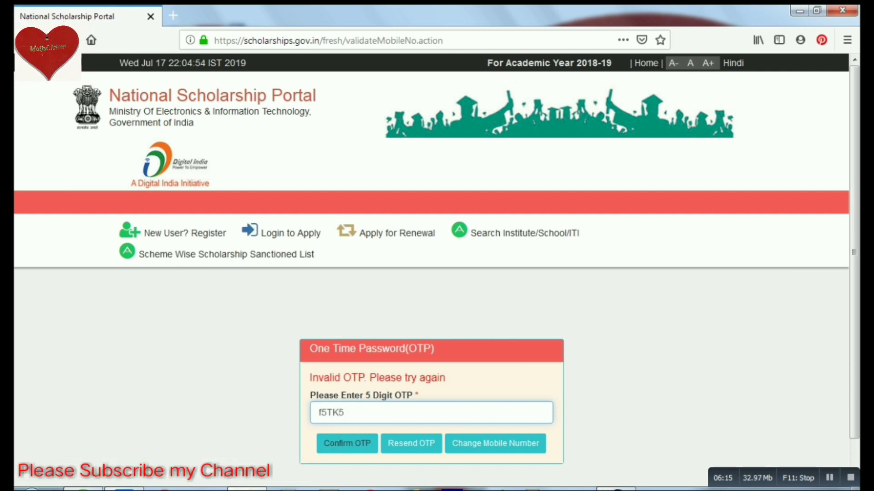
{"action": "key", "text": "Tab"}
{"action": "key", "text": "Return"}
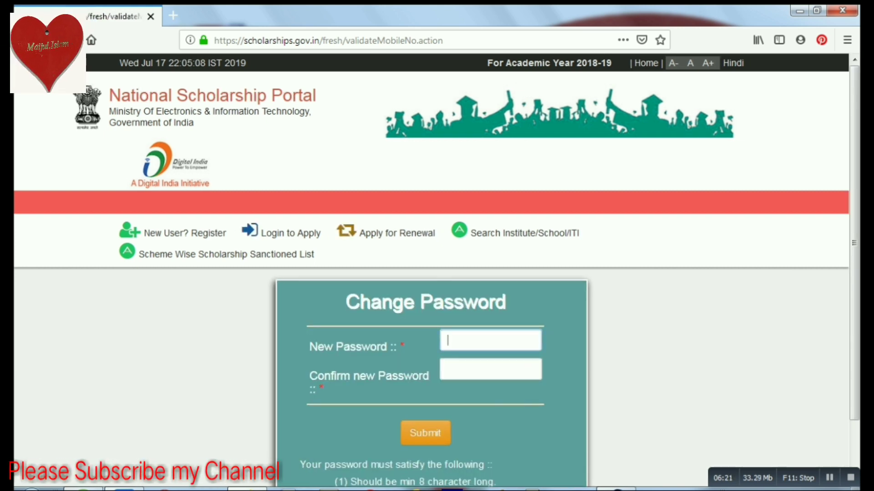
Enter a new password, repeat it in Confirm new Password, and submit the change.
{"action": "type", "text": "a"}
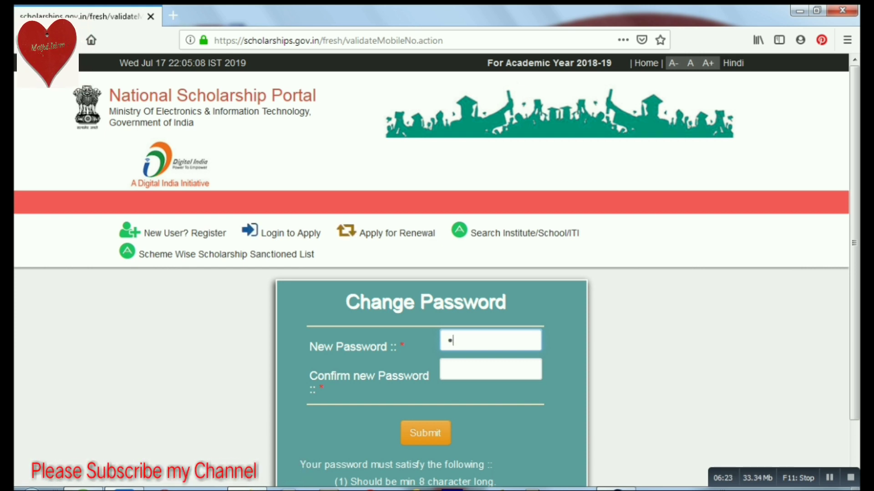
{"action": "type", "text": "a"}
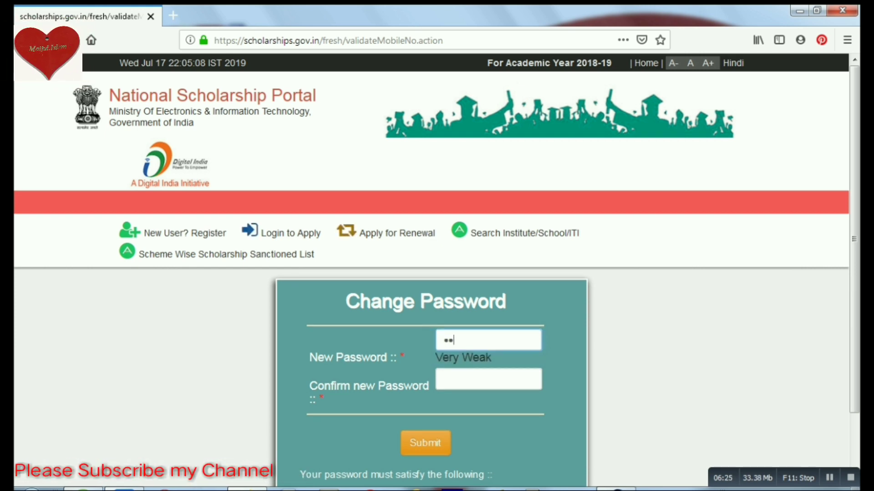
{"action": "type", "text": "aaa"}
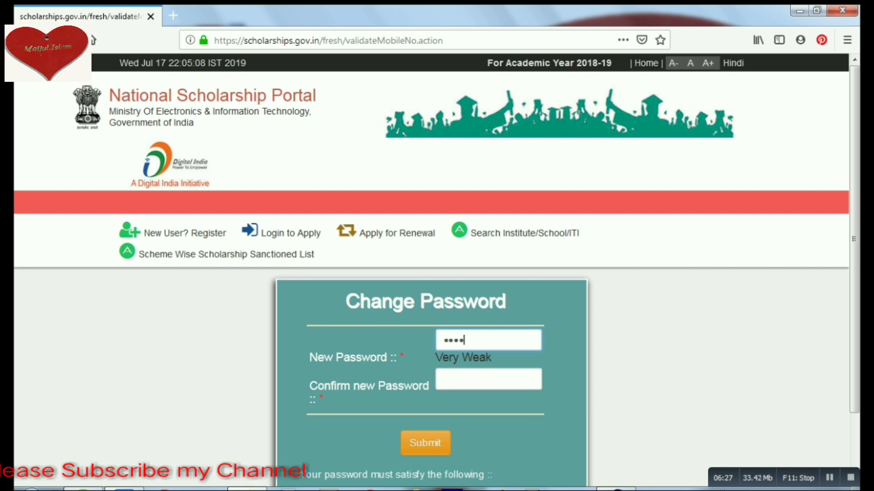
{"action": "type", "text": "aaaaaa"}
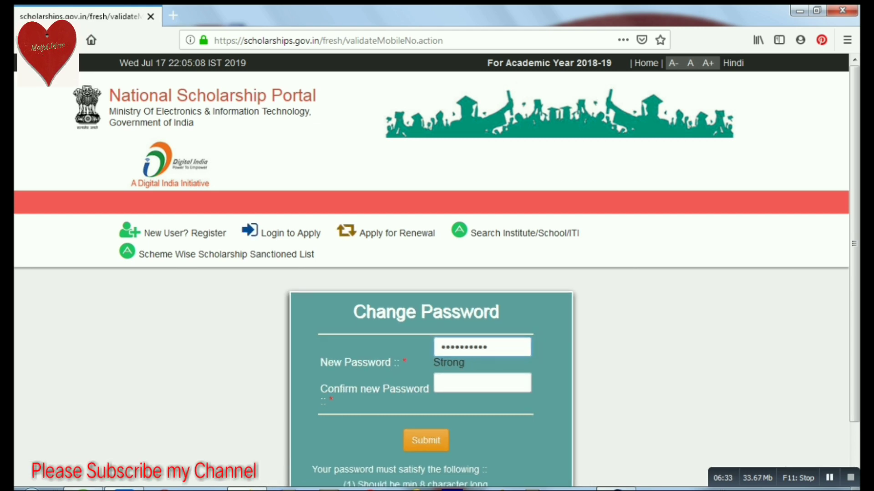
{"action": "key", "text": "Tab"}
{"action": "key", "text": "ctrl+v"}
{"action": "key", "text": "Tab"}
{"action": "key", "text": "Return"}
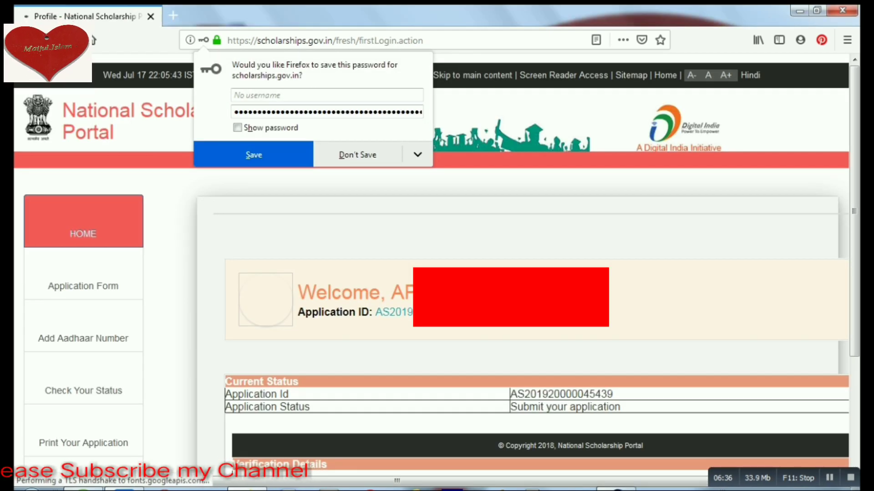
Dismiss the save-password prompt and open the Application Form from the sidebar.
{"action": "key", "text": "Escape"}
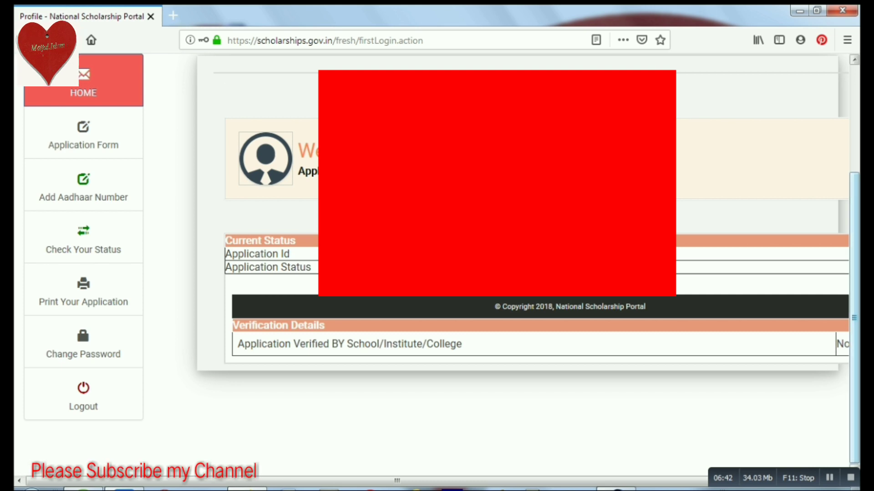
{"action": "scroll", "coordinate": [437, 228], "scroll_direction": "right", "scroll_amount": 3}
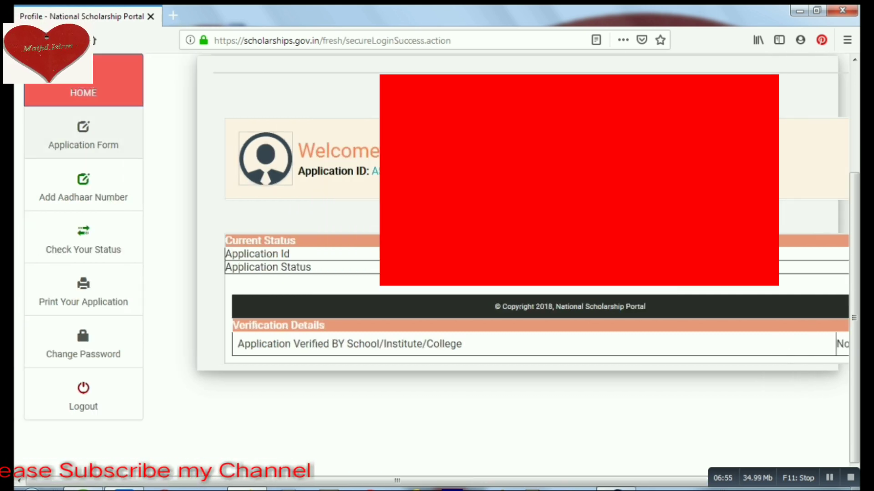
{"action": "left_click_drag", "start_coordinate": [49, 144], "coordinate": [121, 144]}
{"action": "left_click", "coordinate": [118, 144]}
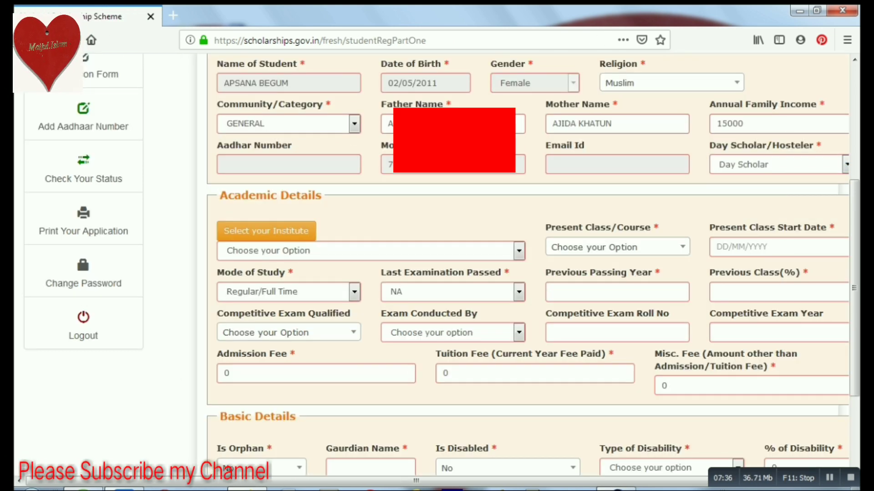
Keep Day Scholar as the Day Scholar/Hosteler choice.
{"action": "key", "text": "Tab"}
{"action": "key", "text": "alt+Down"}
{"action": "key", "text": "Down"}
{"action": "key", "text": "Up"}
{"action": "key", "text": "Return"}
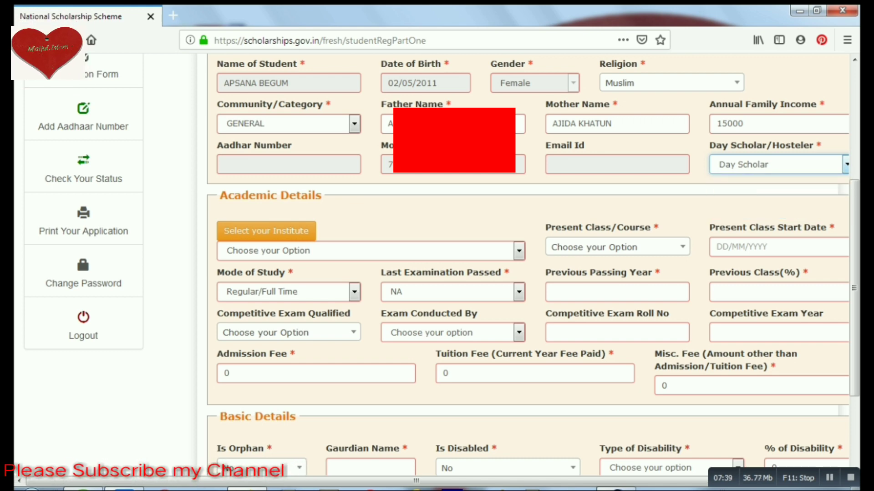
Load the institution list for ASSAM state, NAGAON district.
{"action": "left_click", "coordinate": [371, 251]}
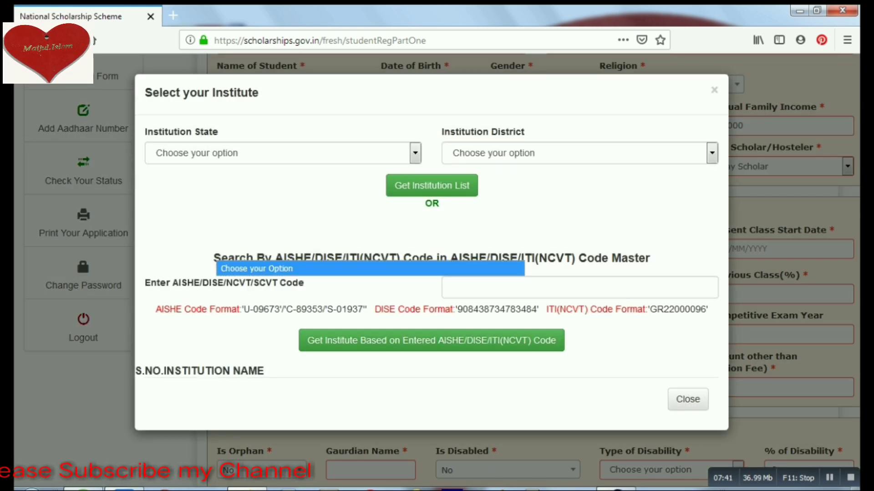
{"action": "left_click", "coordinate": [579, 287]}
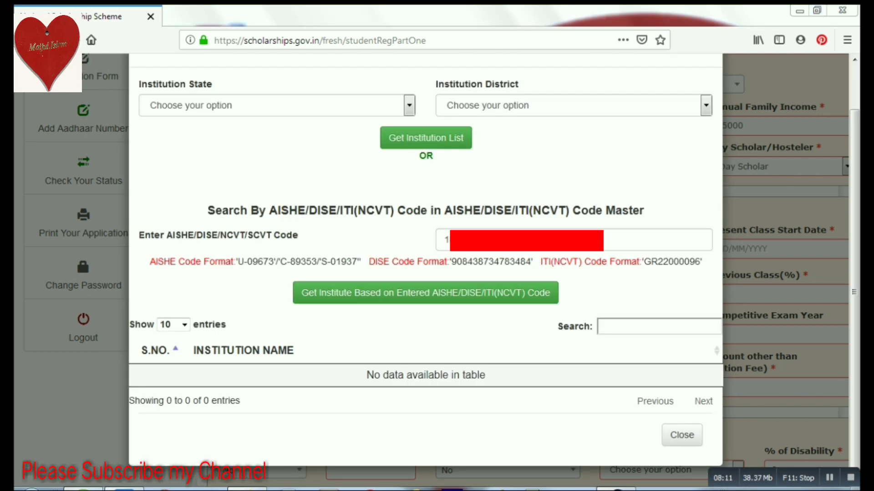
{"action": "left_click", "coordinate": [273, 105]}
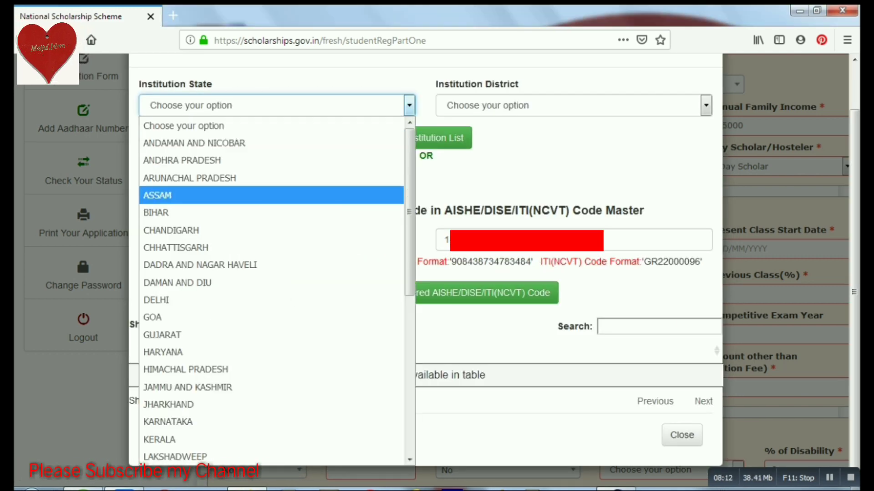
{"action": "left_click", "coordinate": [182, 195]}
{"action": "left_click", "coordinate": [568, 105]}
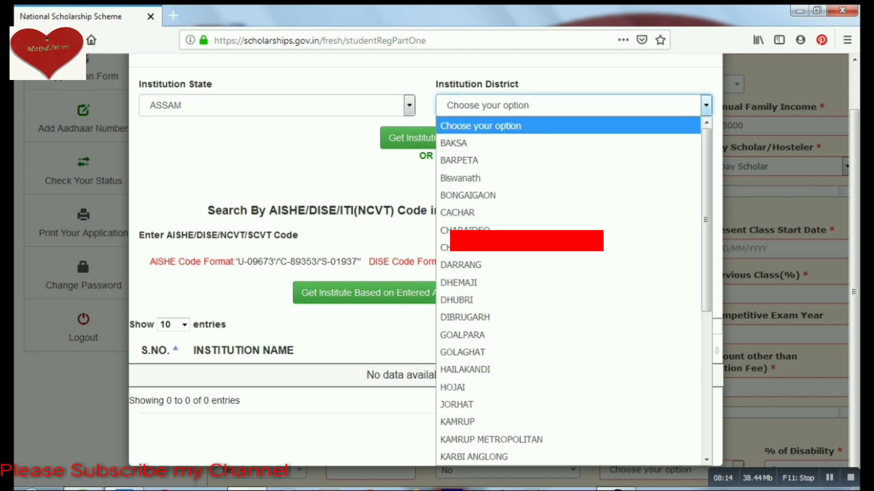
{"action": "key", "text": "n"}
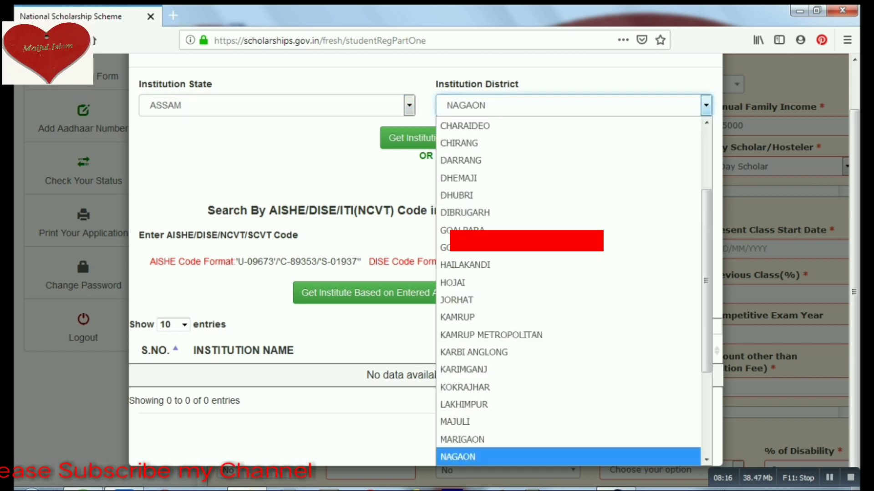
{"action": "key", "text": "Return"}
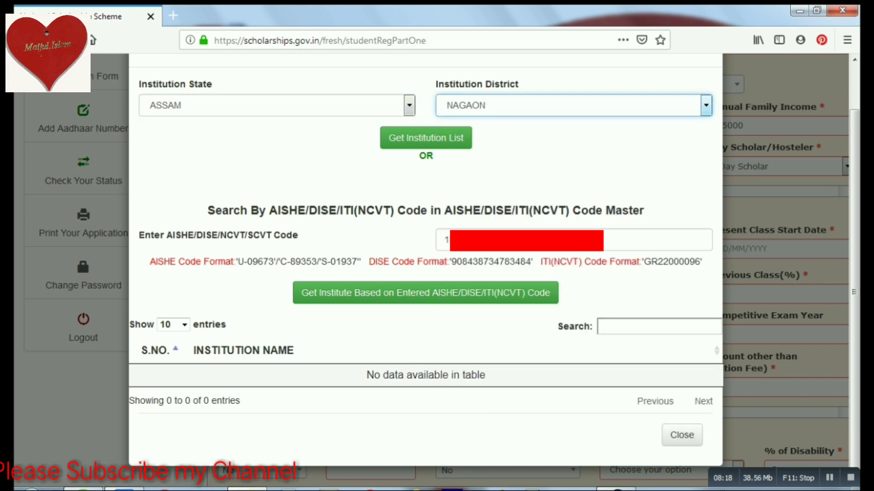
{"action": "key", "text": "Tab"}
{"action": "key", "text": "Return"}
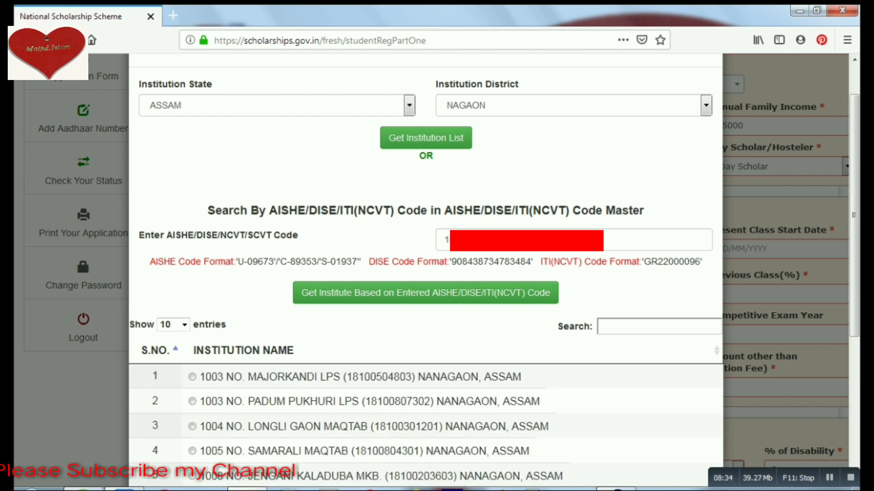
{"action": "left_click", "coordinate": [637, 327]}
{"action": "type", "text": "1"}
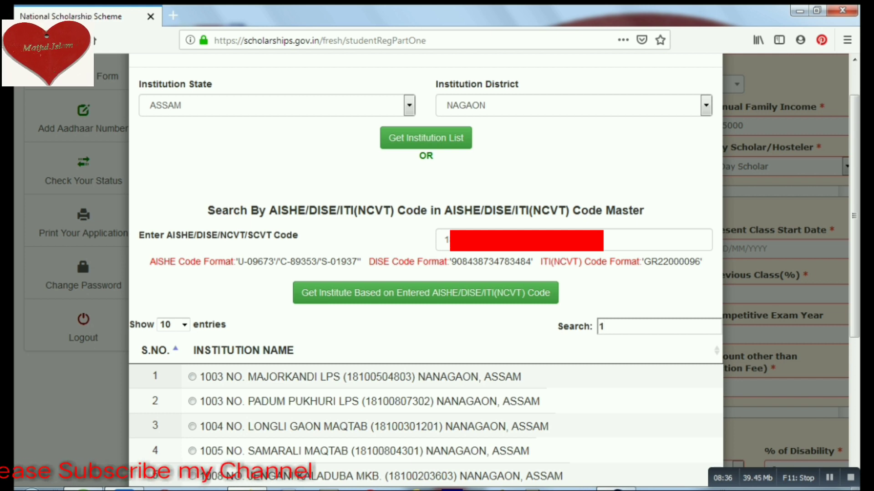
{"action": "type", "text": "8100"}
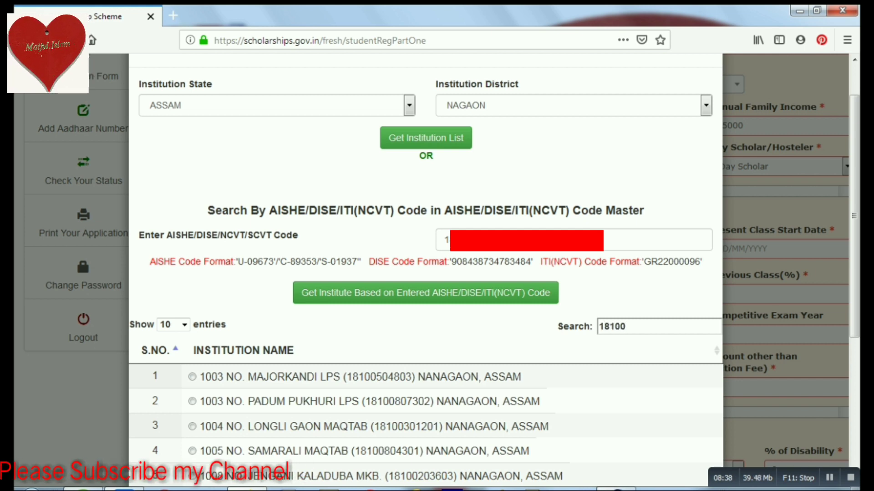
{"action": "type", "text": "2011"}
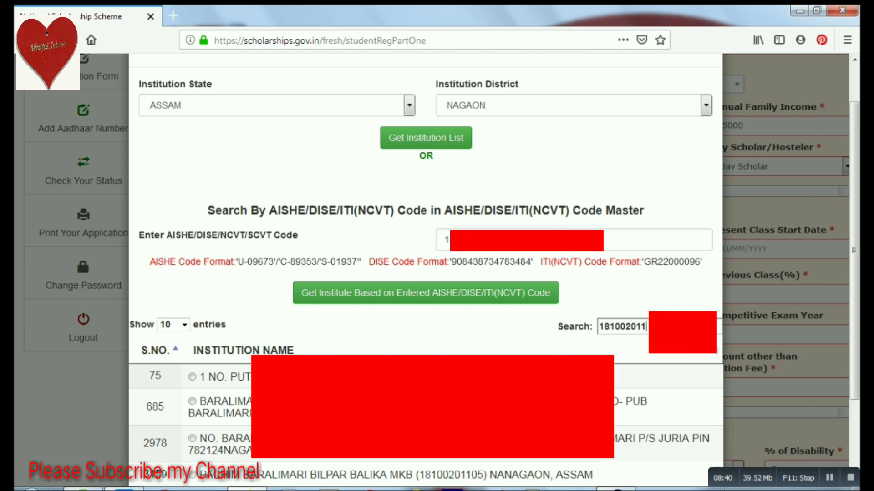
{"action": "type", "text": "0"}
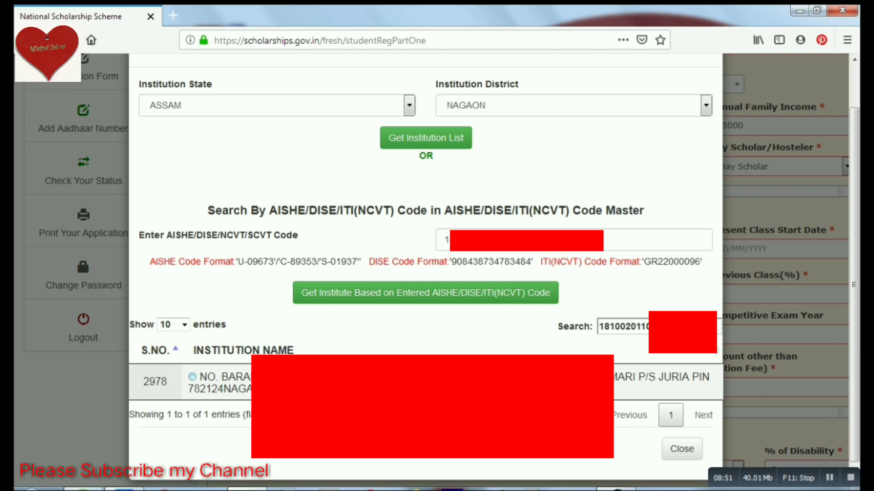
{"action": "left_click", "coordinate": [192, 377]}
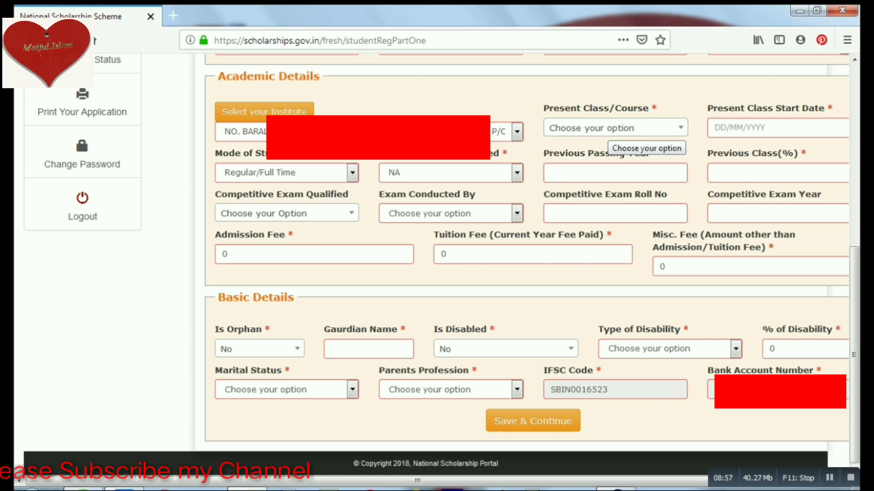
Set the present class to IV.
{"action": "left_click", "coordinate": [612, 130]}
{"action": "key", "text": "Up"}
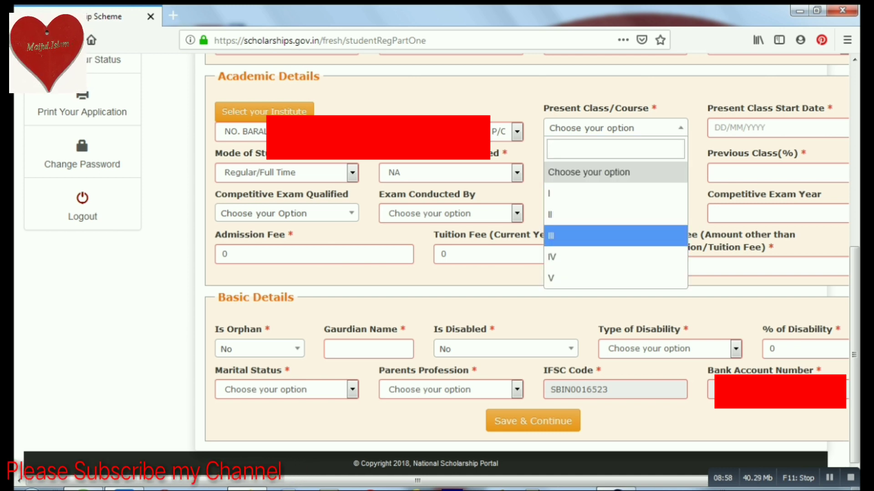
{"action": "key", "text": "Down"}
{"action": "key", "text": "Return"}
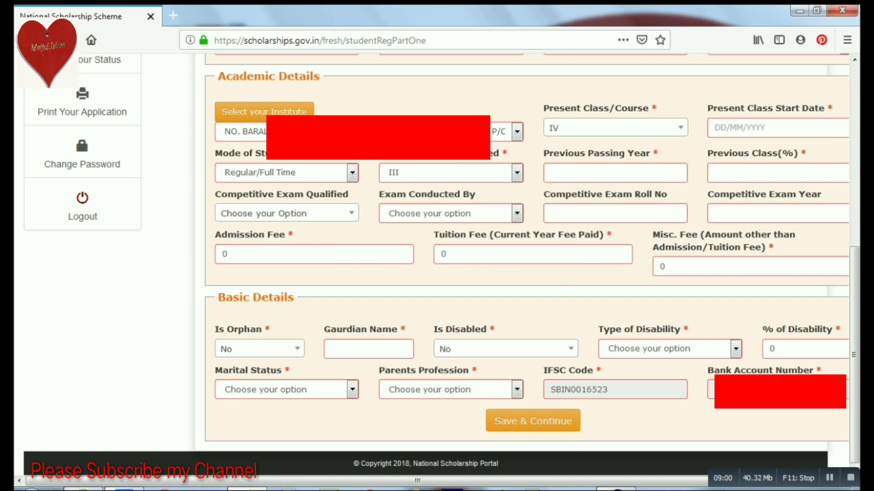
Enter 02/01/2019 as the present class start date.
{"action": "left_click", "coordinate": [777, 127]}
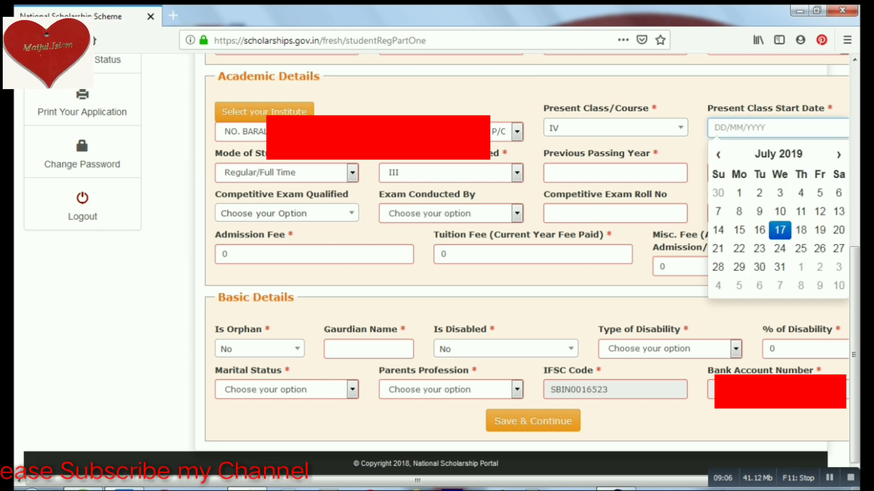
{"action": "type", "text": "0101"}
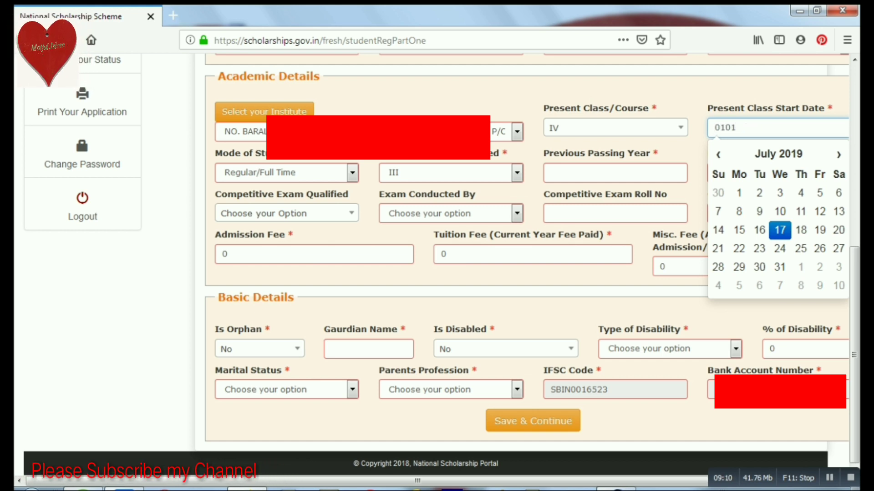
{"action": "key", "text": "BackSpace"}
{"action": "key", "text": "BackSpace"}
{"action": "key", "text": "BackSpace"}
{"action": "key", "text": "BackSpace"}
{"action": "type", "text": "02"}
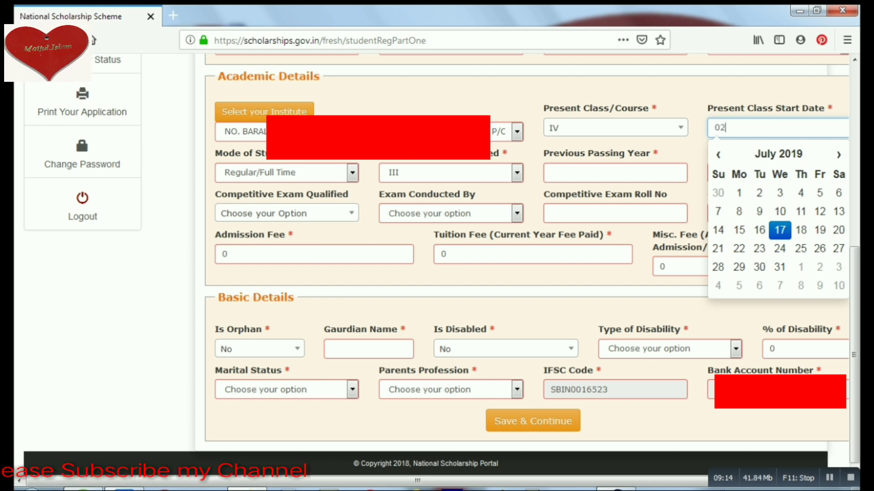
{"action": "type", "text": "0"}
{"action": "key", "text": "BackSpace"}
{"action": "type", "text": "/01"}
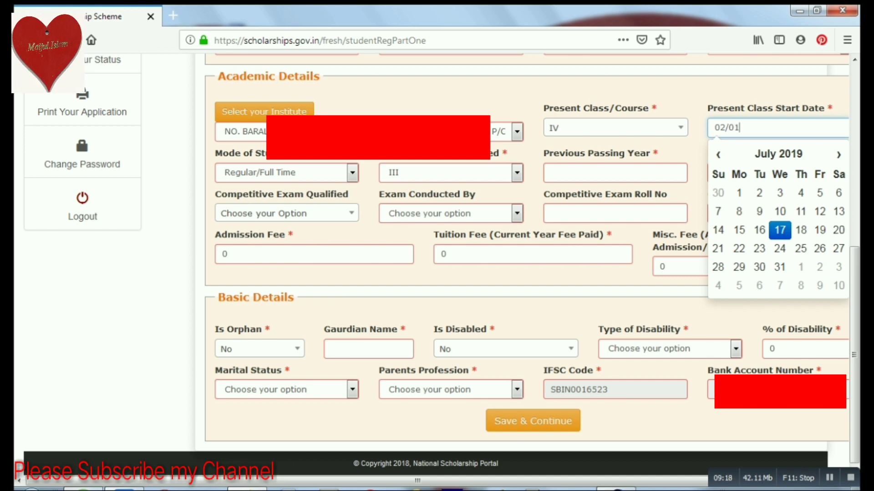
{"action": "type", "text": "200"}
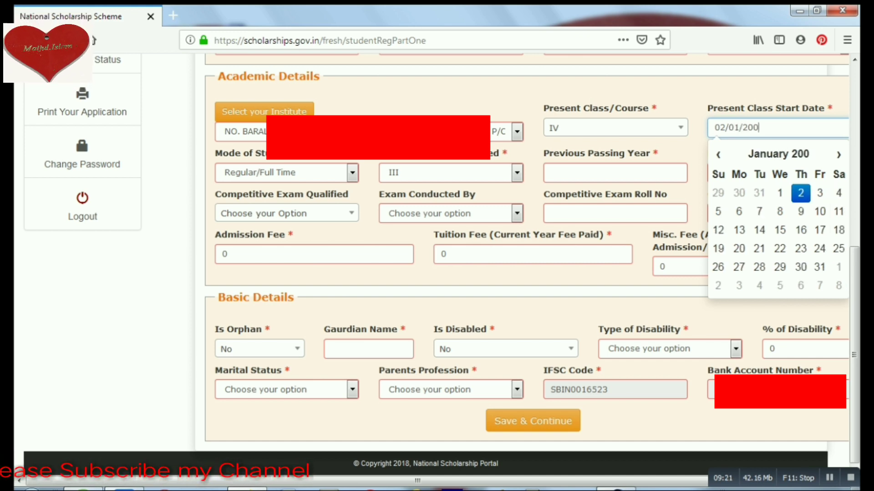
{"action": "key", "text": "BackSpace"}
{"action": "type", "text": "19"}
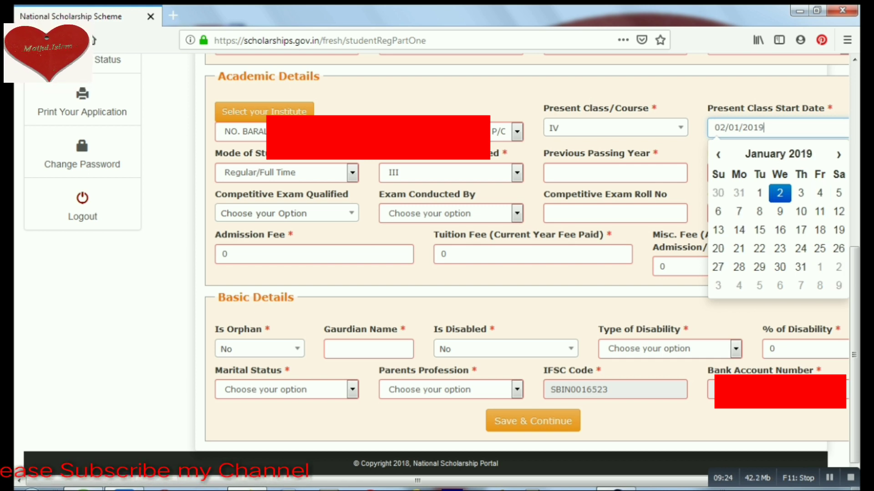
Enter previous passing year 2018 and previous class percentage 92.
{"action": "left_click", "coordinate": [614, 173]}
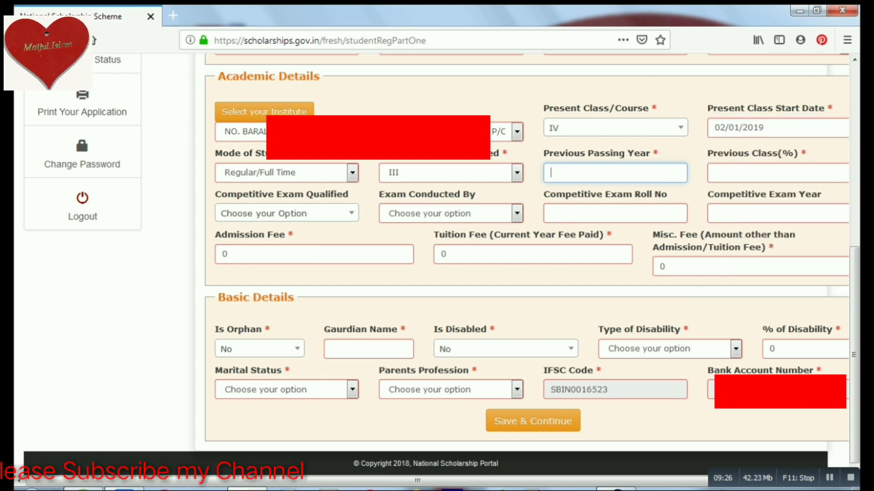
{"action": "type", "text": "2"}
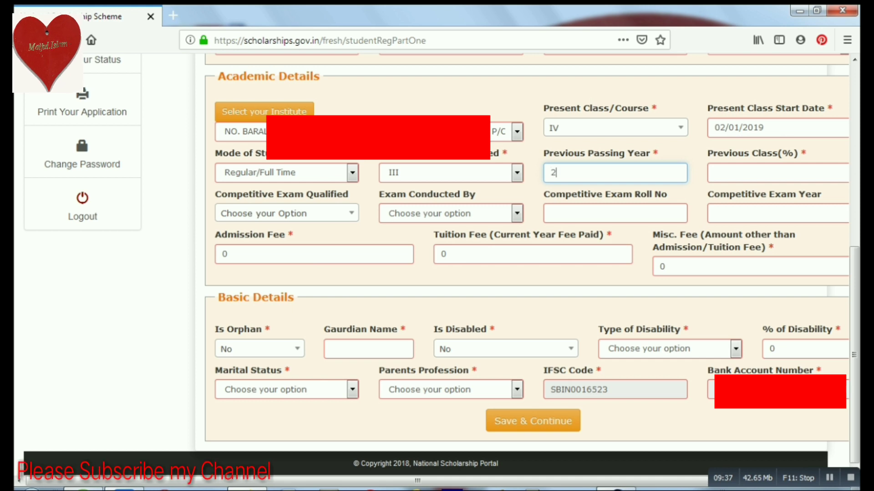
{"action": "type", "text": "019"}
{"action": "key", "text": "BackSpace"}
{"action": "type", "text": "8"}
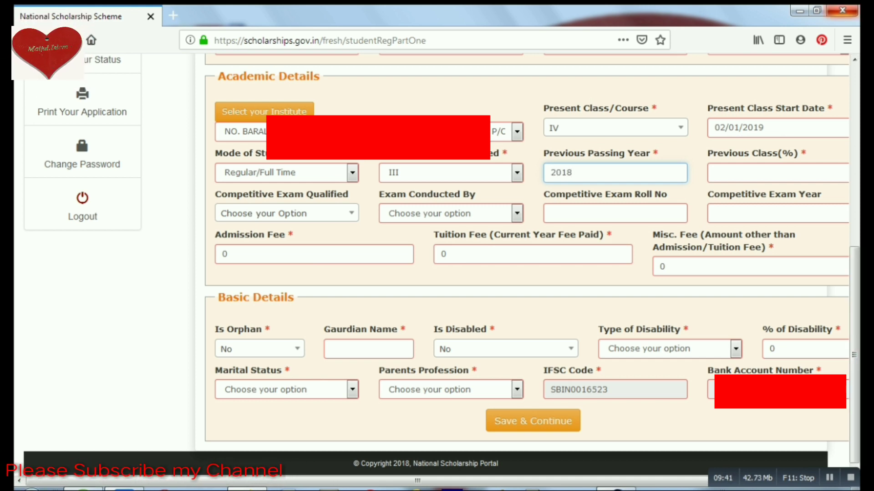
{"action": "left_click", "coordinate": [728, 173]}
{"action": "type", "text": "92"}
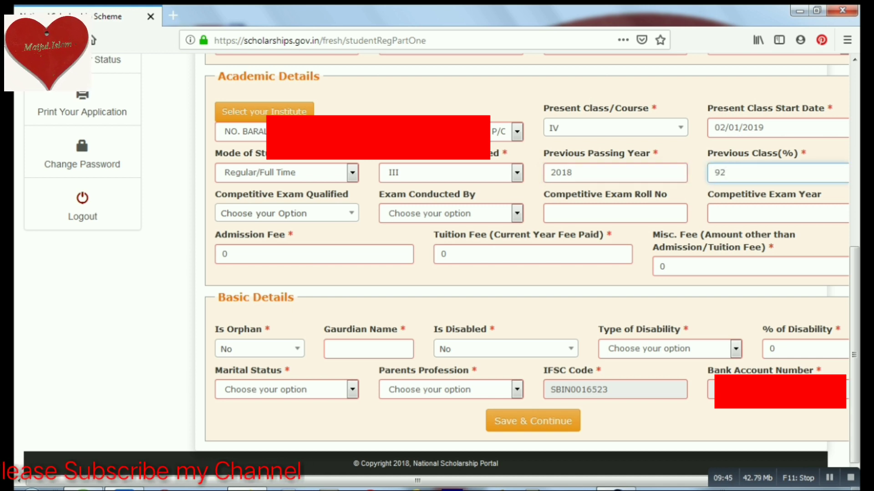
Choose NMMS as the competitive exam qualified and ASSAM as Exam Conducted By.
{"action": "left_click", "coordinate": [286, 213]}
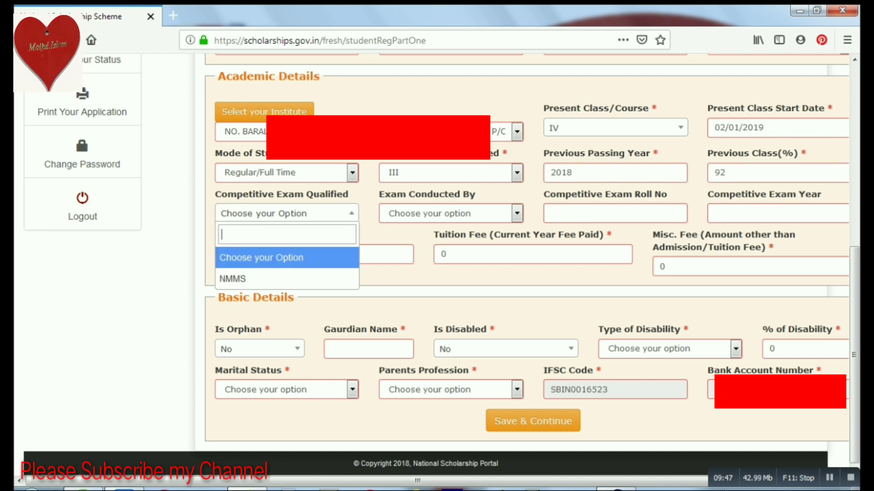
{"action": "left_click", "coordinate": [232, 277]}
{"action": "left_click", "coordinate": [446, 213]}
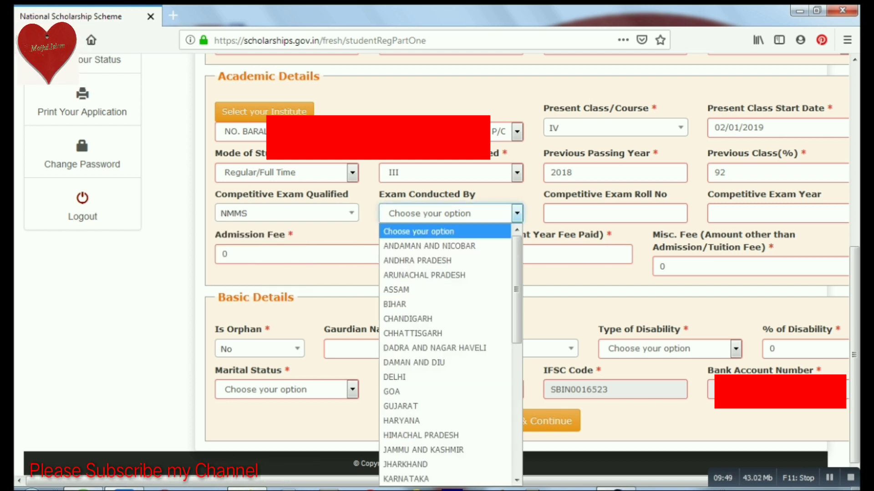
{"action": "left_click", "coordinate": [396, 289]}
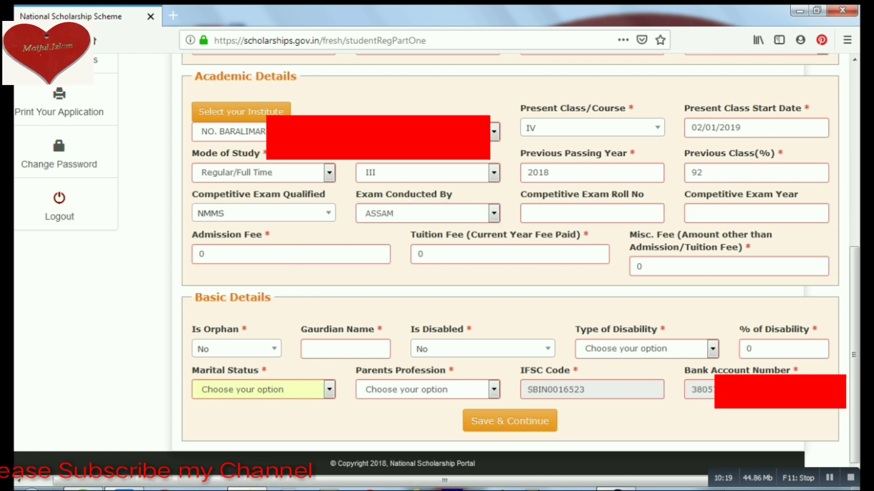
Set the marital status to Un Married.
{"action": "left_click", "coordinate": [428, 389]}
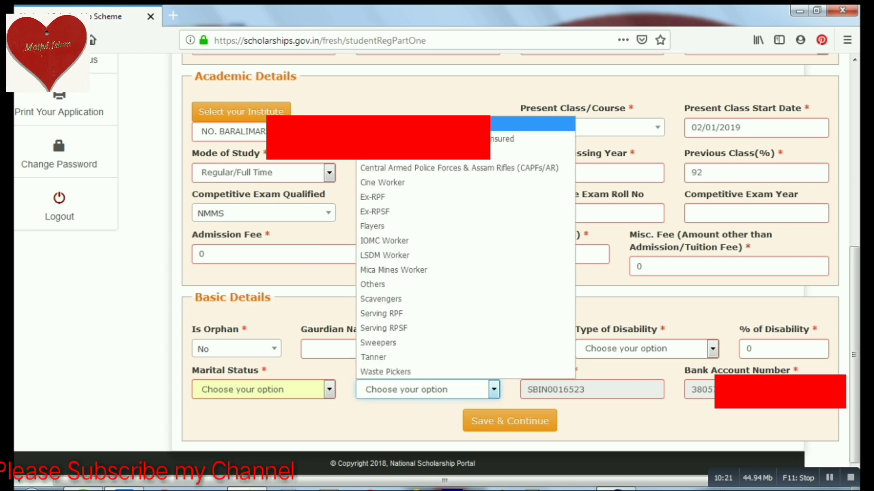
{"action": "key", "text": "Escape"}
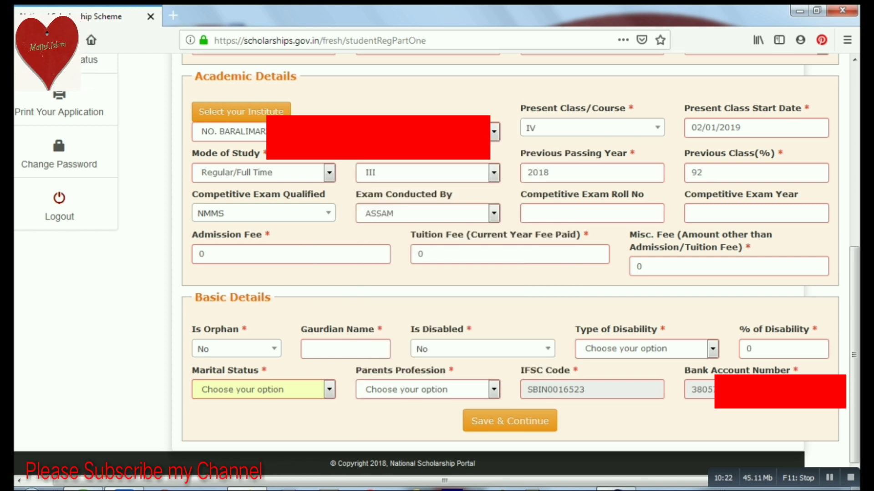
{"action": "key", "text": "alt+Down"}
{"action": "key", "text": "Down"}
{"action": "key", "text": "Down"}
{"action": "key", "text": "Down"}
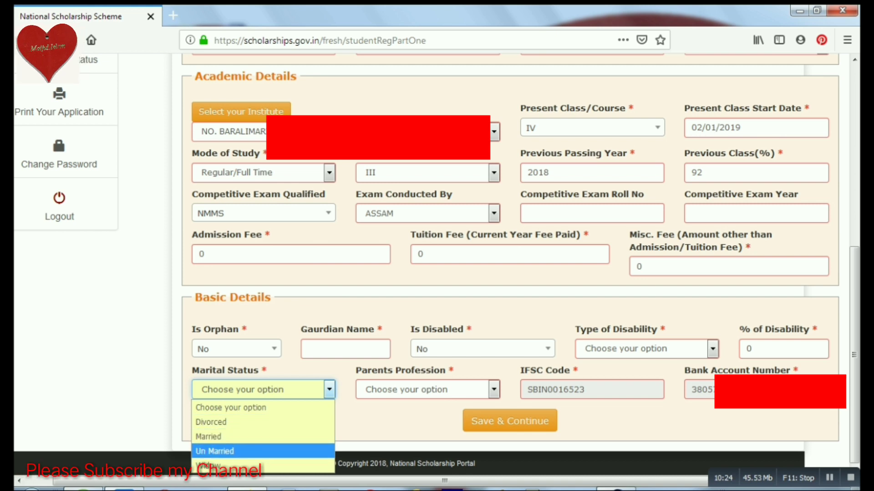
{"action": "key", "text": "Up"}
{"action": "key", "text": "Down"}
{"action": "key", "text": "Return"}
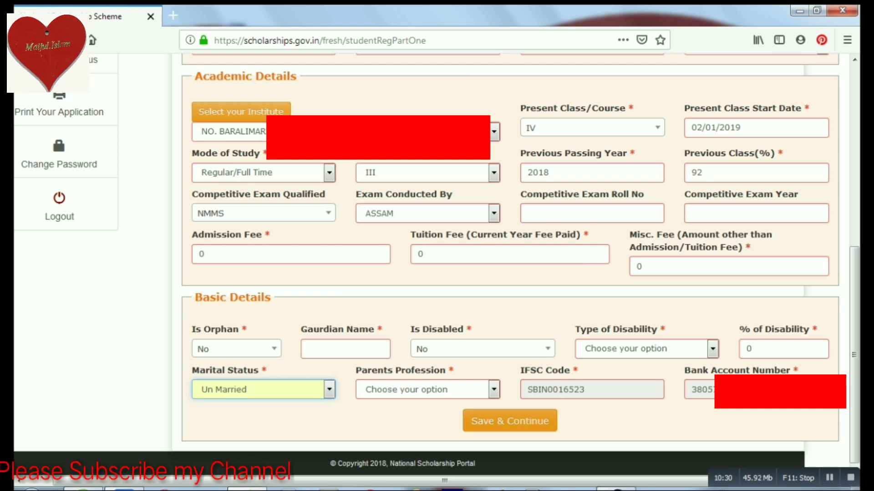
Set parents' profession to Others and save part one with Save & Continue.
{"action": "left_click", "coordinate": [509, 421]}
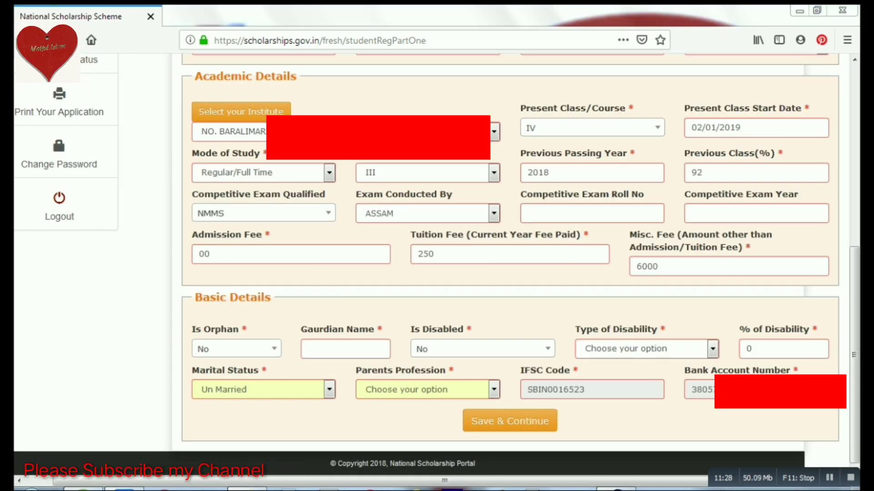
{"action": "left_click", "coordinate": [427, 390]}
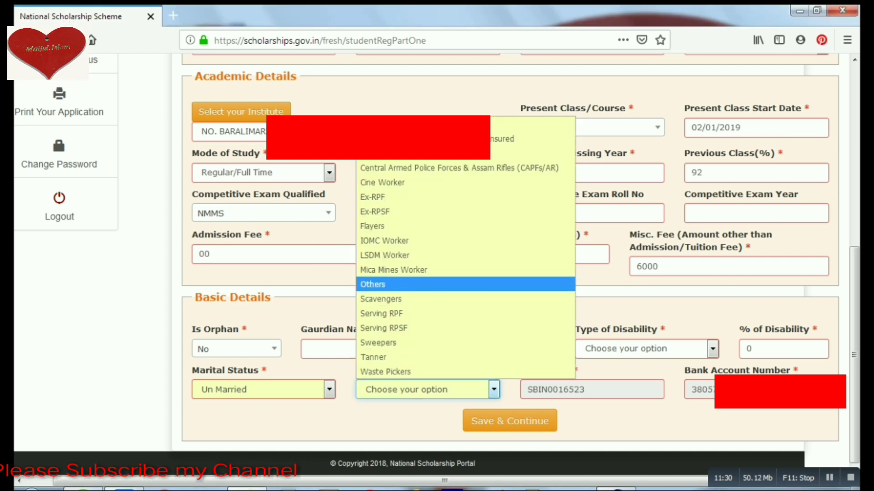
{"action": "left_click", "coordinate": [410, 283]}
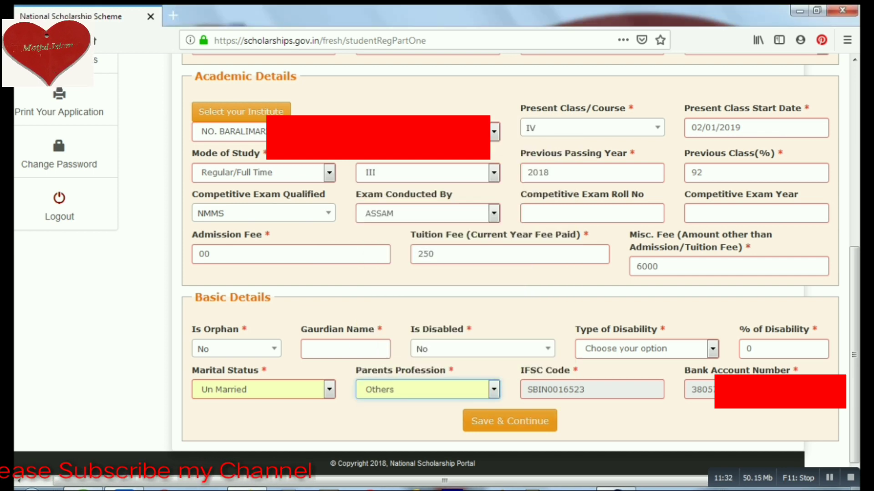
{"action": "left_click", "coordinate": [510, 421]}
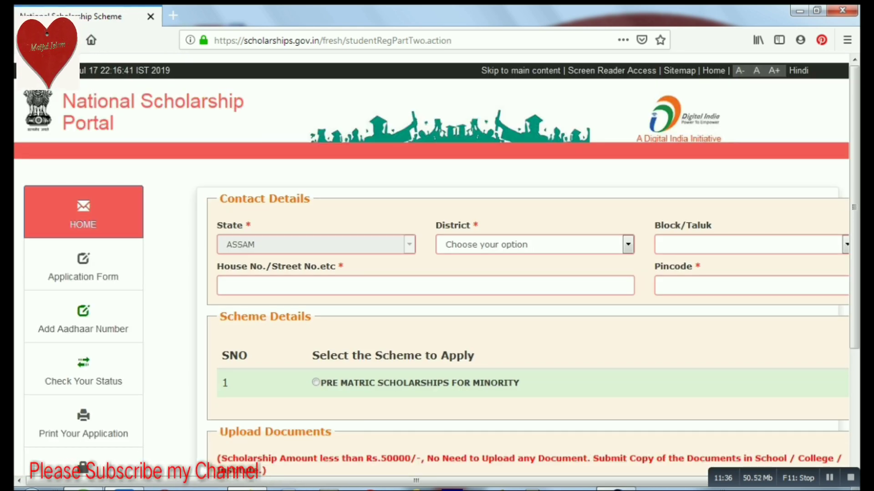
Set the contact district to NAGAON and the block to Dhing.
{"action": "left_click", "coordinate": [628, 244]}
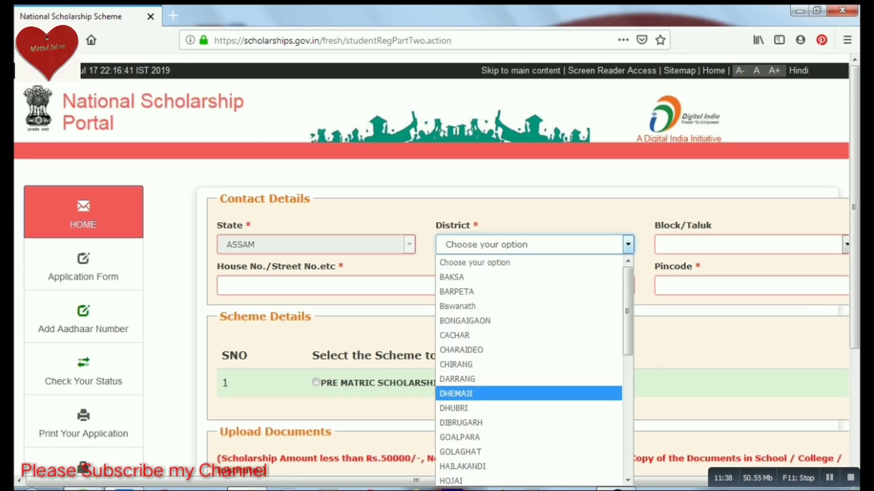
{"action": "key", "text": "n"}
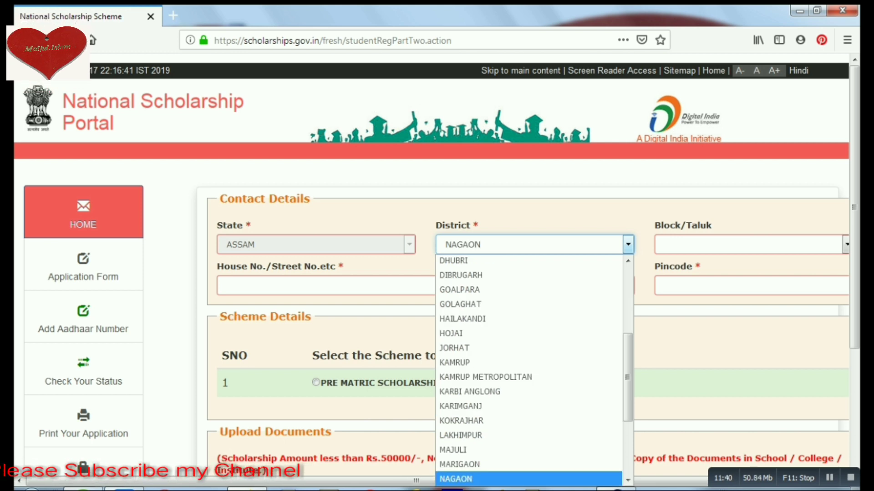
{"action": "key", "text": "Return"}
{"action": "left_click", "coordinate": [846, 244]}
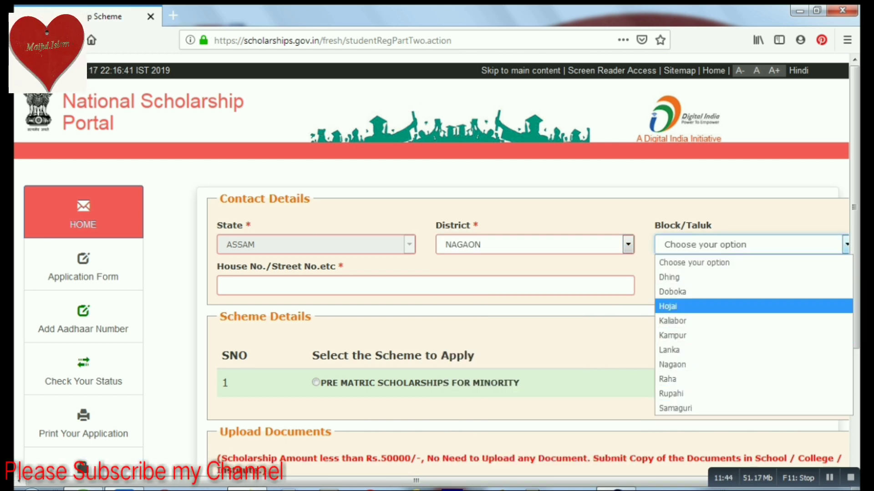
{"action": "key", "text": "Return"}
Enter 00 as the house/street number and move to the Pincode field.
{"action": "left_click", "coordinate": [425, 286]}
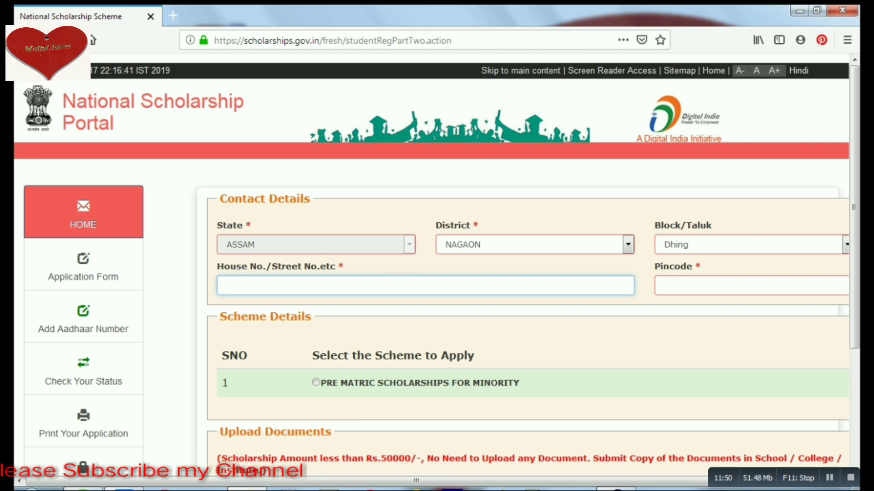
{"action": "scroll", "coordinate": [437, 264], "scroll_direction": "down", "scroll_amount": 3}
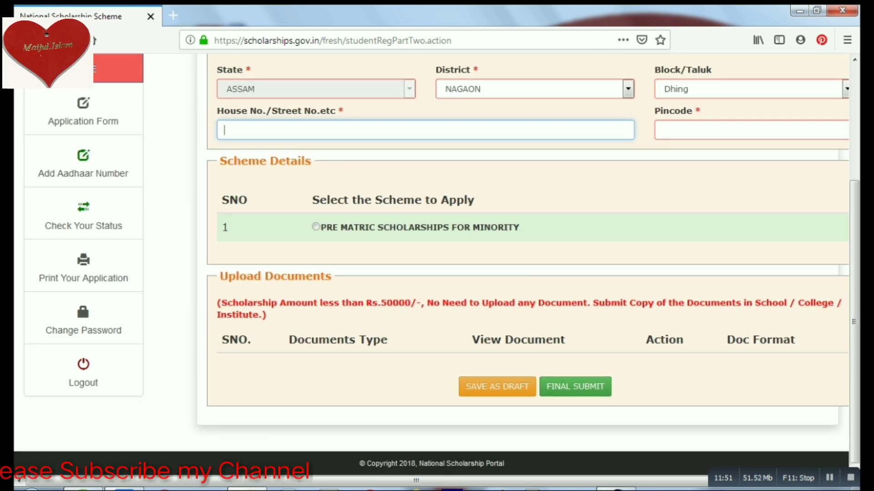
{"action": "scroll", "coordinate": [437, 264], "scroll_direction": "up", "scroll_amount": 3}
{"action": "scroll", "coordinate": [437, 264], "scroll_direction": "down", "scroll_amount": 4}
{"action": "scroll", "coordinate": [437, 264], "scroll_direction": "up", "scroll_amount": 1}
{"action": "scroll", "coordinate": [437, 264], "scroll_direction": "up", "scroll_amount": 2}
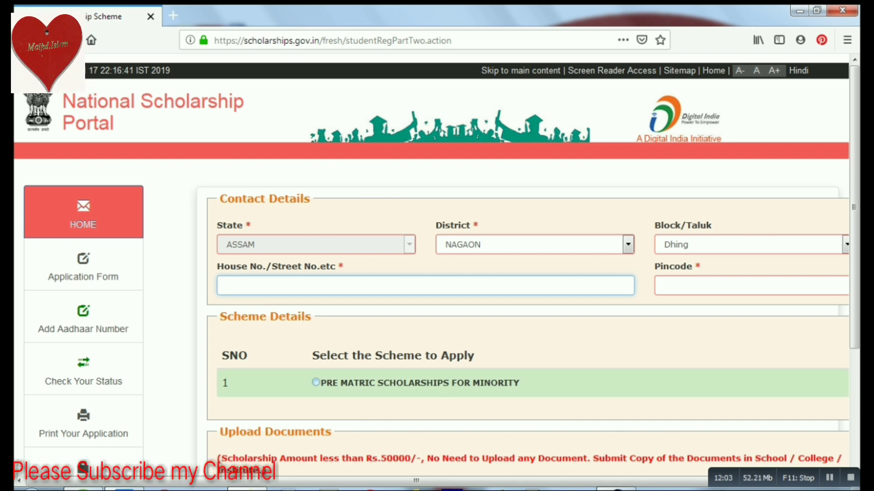
{"action": "type", "text": "00"}
{"action": "left_click", "coordinate": [662, 286]}
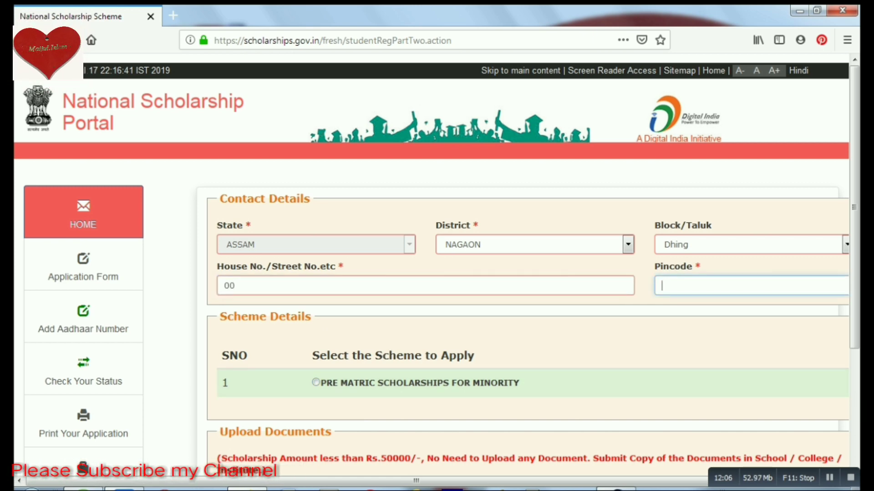